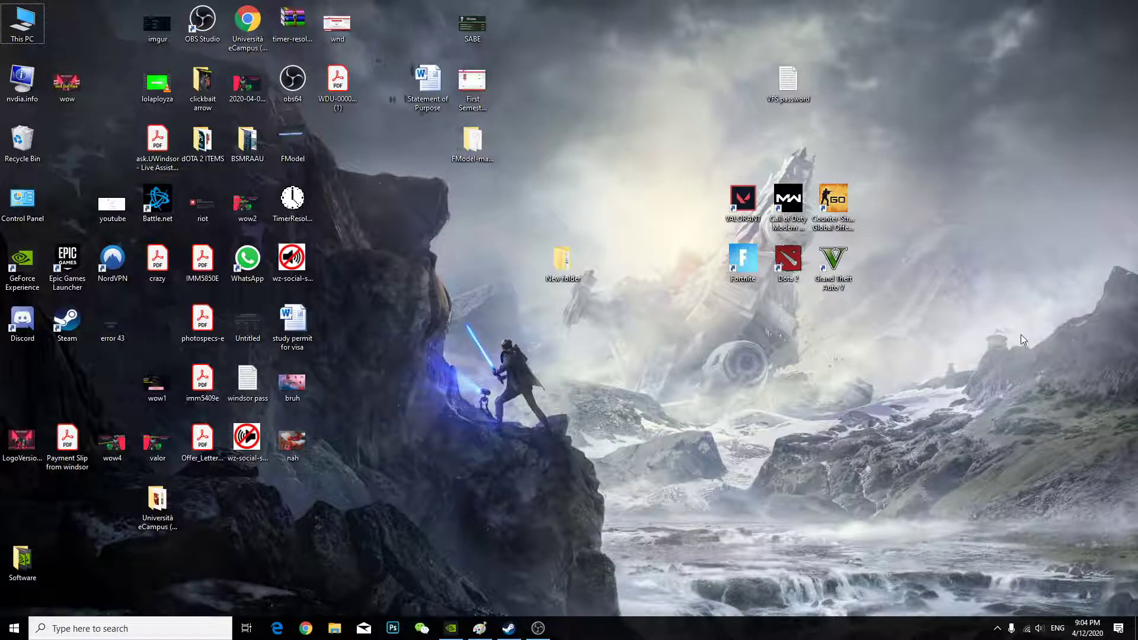
Step: Launch the NVIDIA Control Panel from the desktop menu and close it again
right_click(627, 164)
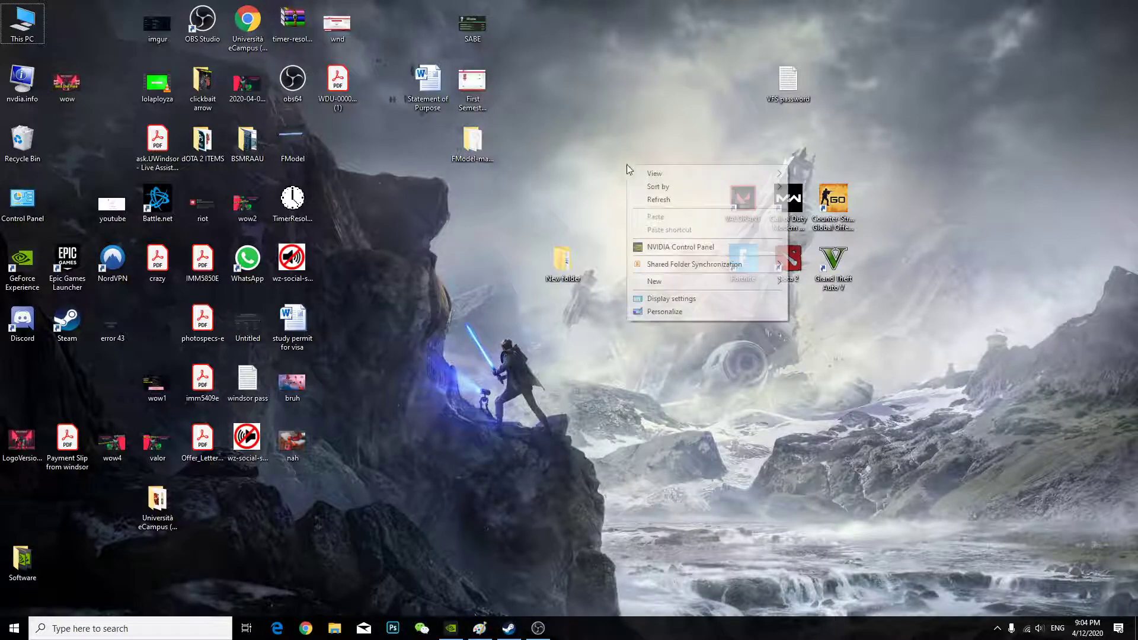
left_click(684, 248)
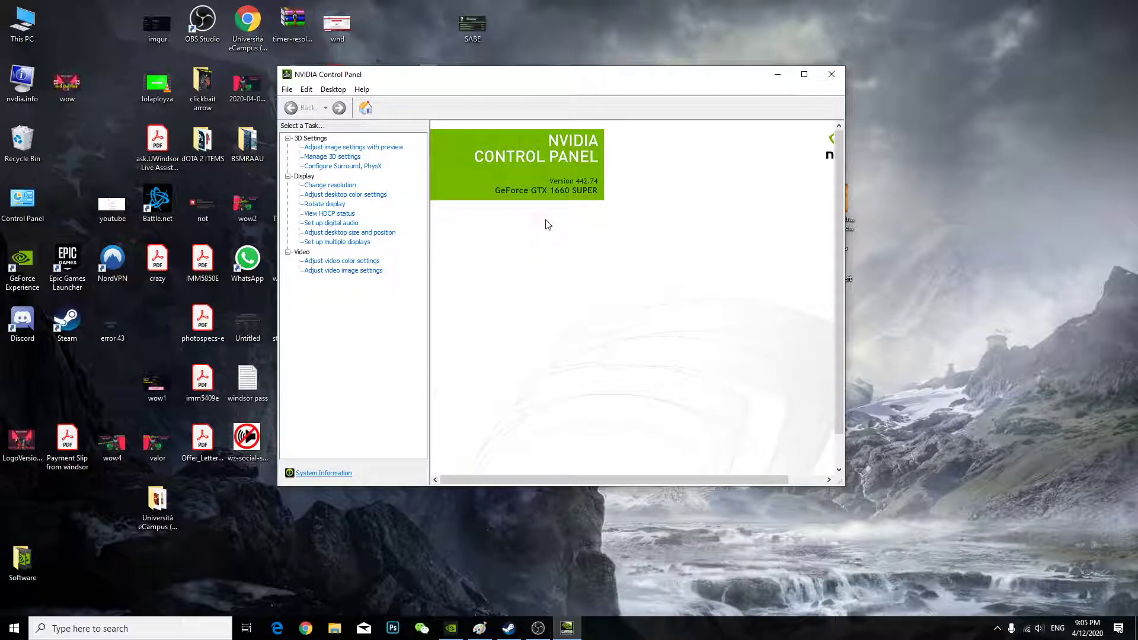
left_click(832, 75)
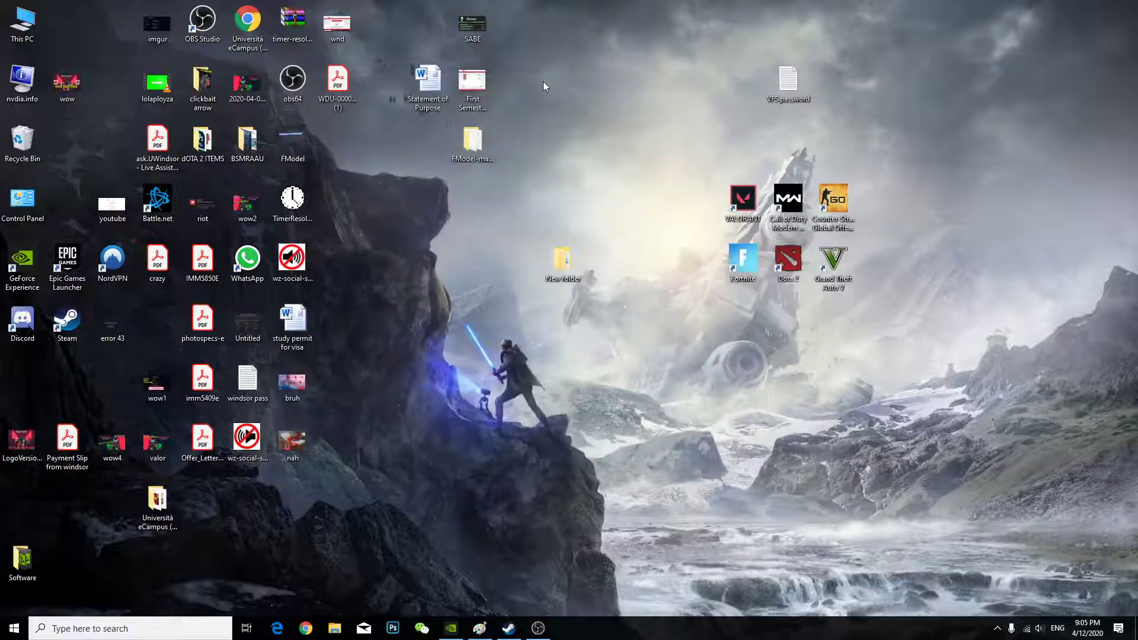
Step: Review the 445.75 and 442.74 driver downloads in the Downloads folder, then close Explorer
double_click(22, 22)
left_click(48, 97)
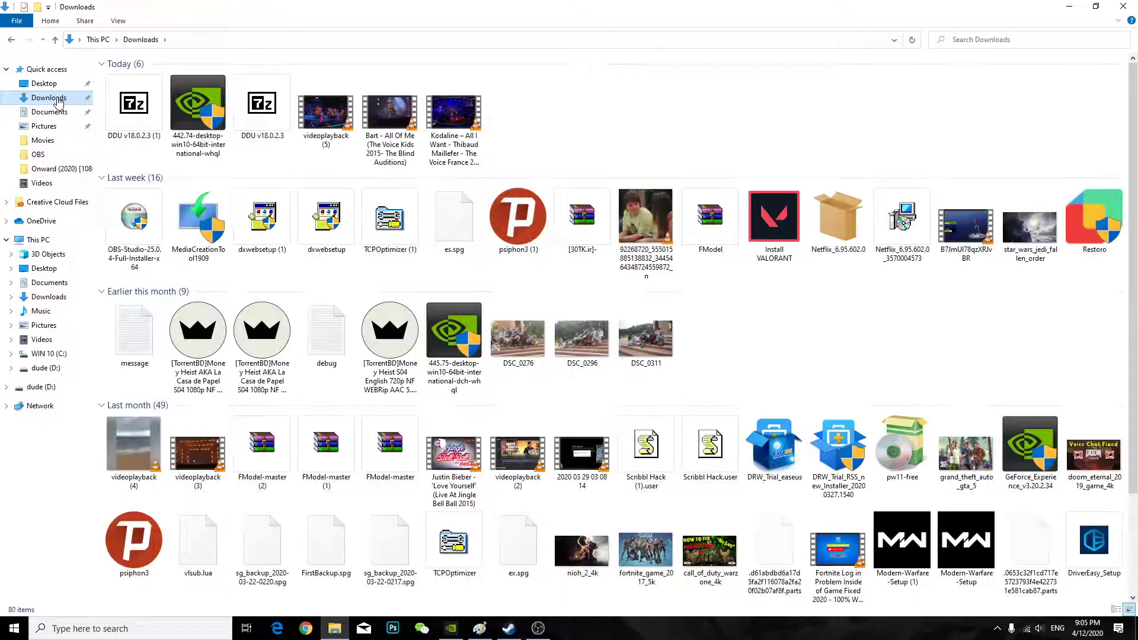
left_click(454, 347)
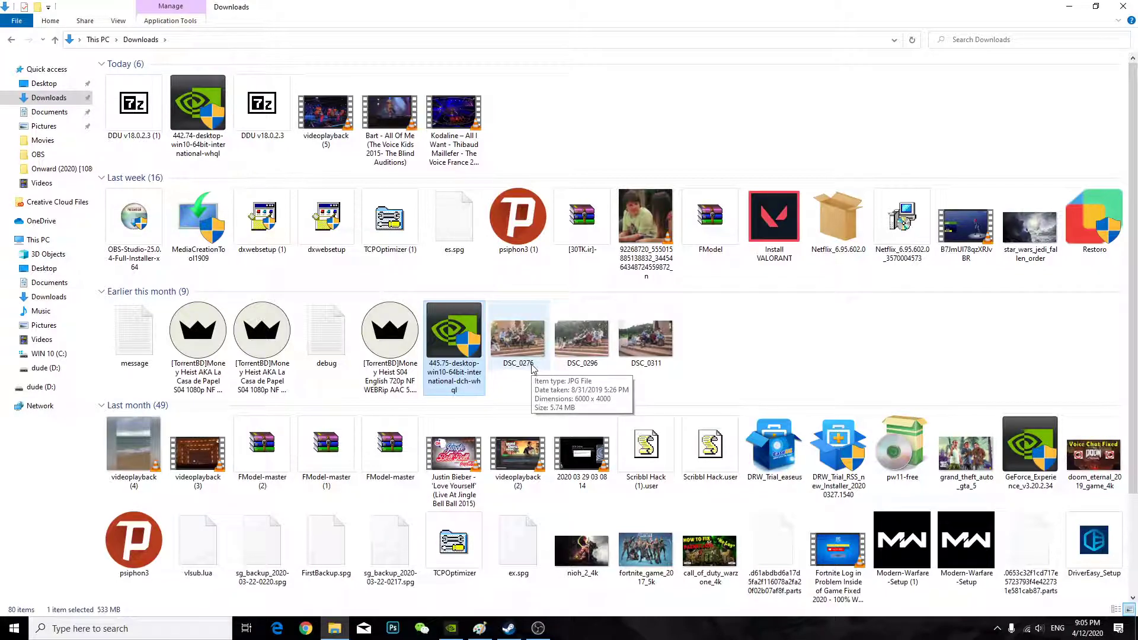
left_click(198, 124)
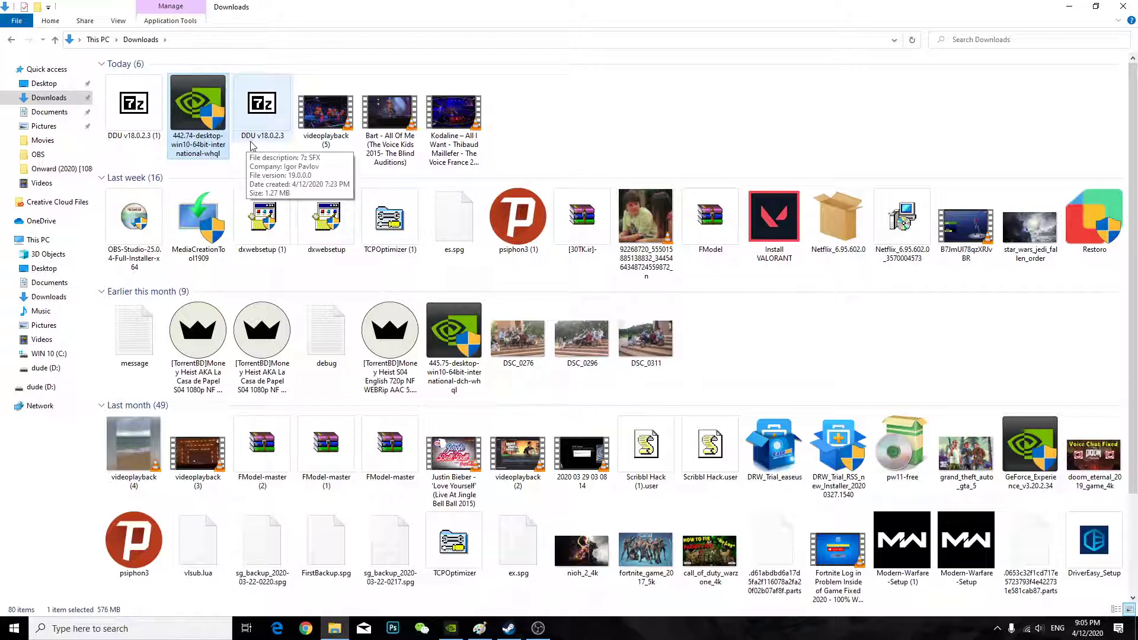
left_click(453, 342)
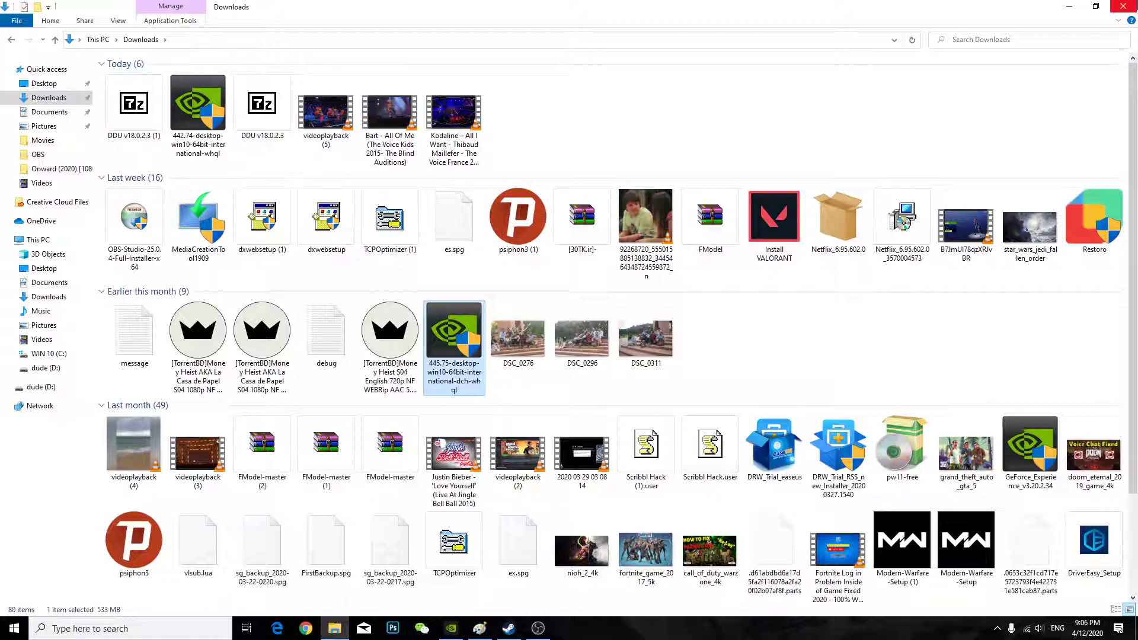
left_click(1122, 7)
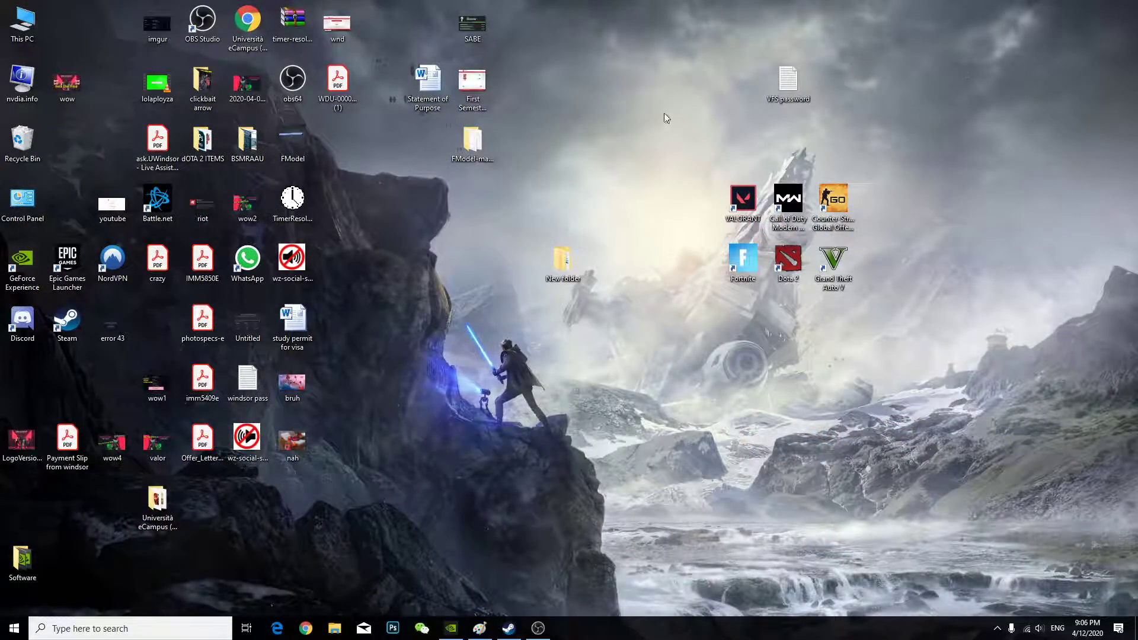
Step: Open the Statement of Purpose document and follow its link to the DDU forum page
double_click(417, 70)
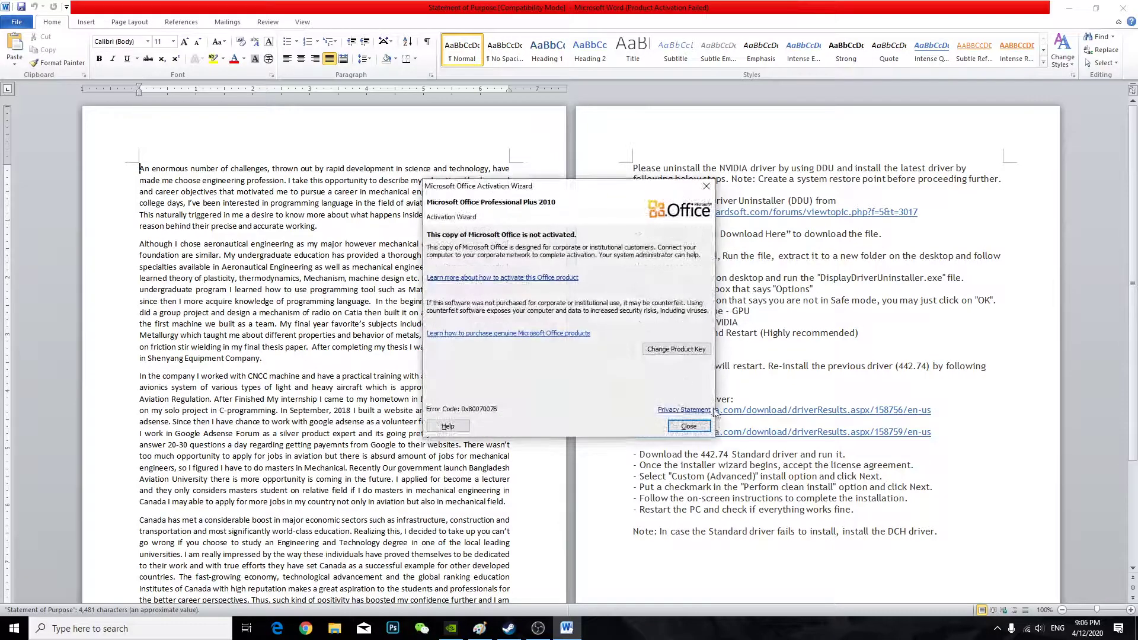
left_click(690, 427)
scroll(693, 358, "up", 3)
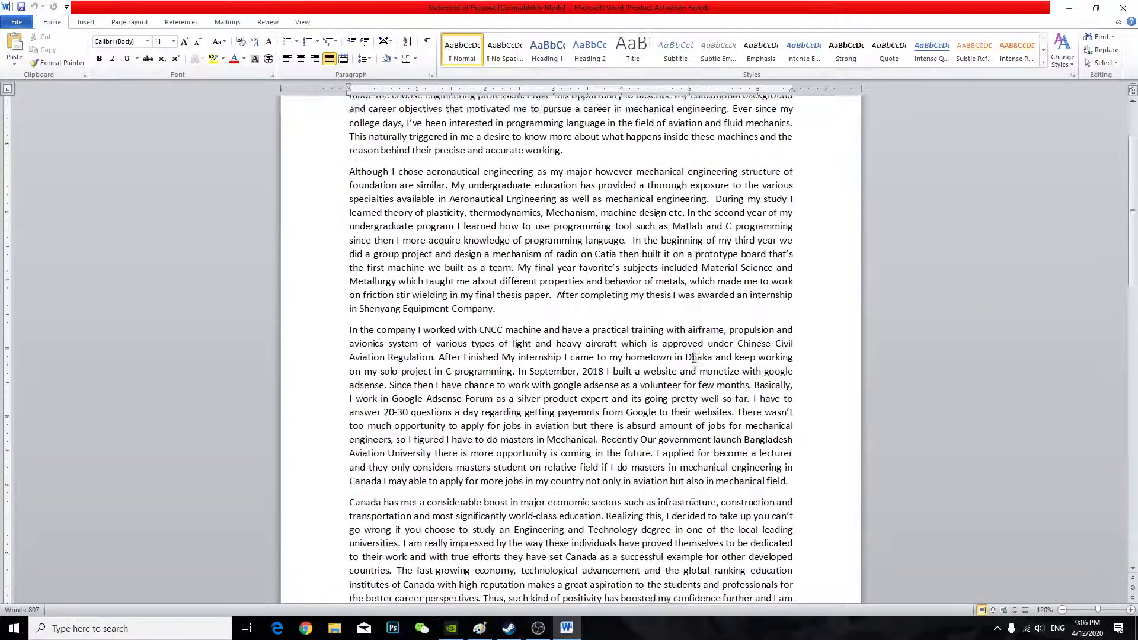
scroll(693, 357, "down", 5)
scroll(693, 357, "down", 3)
scroll(687, 347, "up", 2)
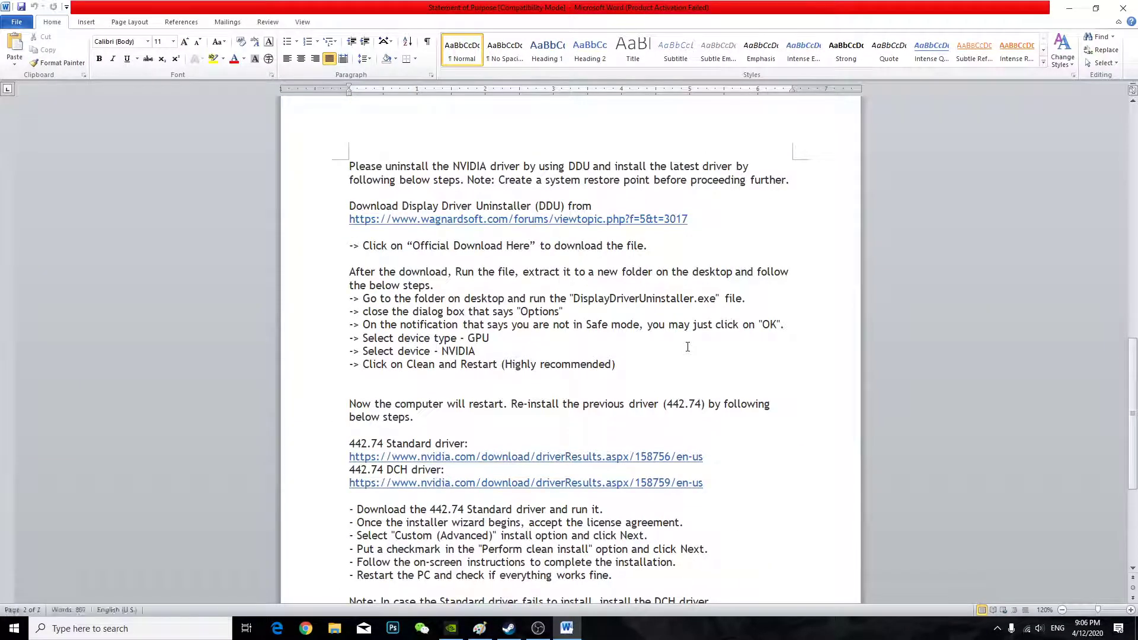
mouse_move(434, 222)
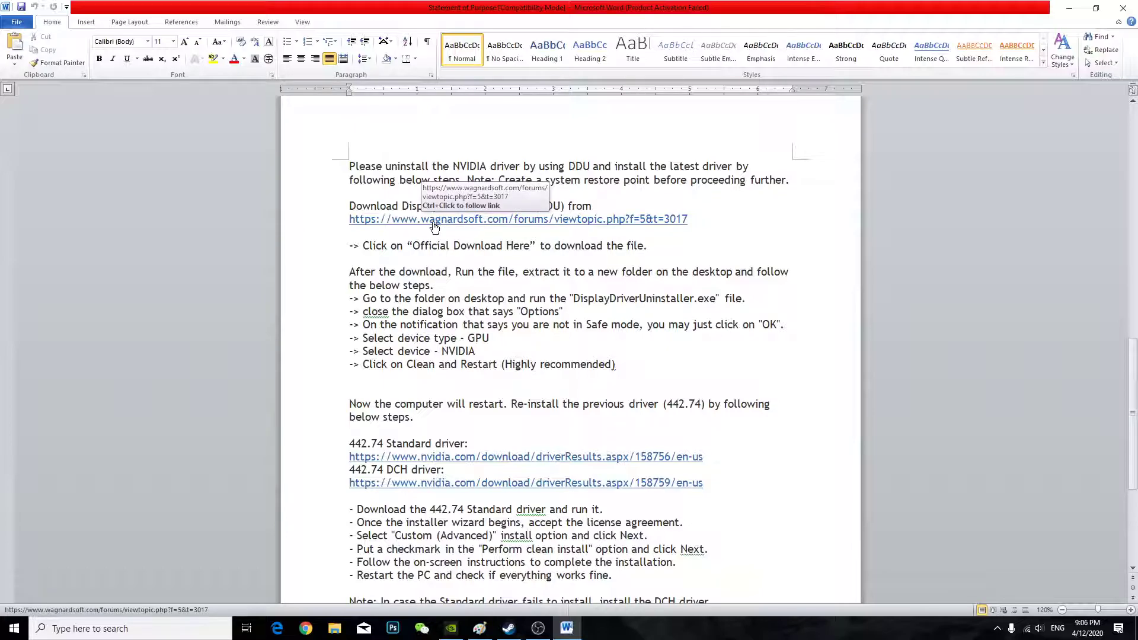
left_click(435, 220)
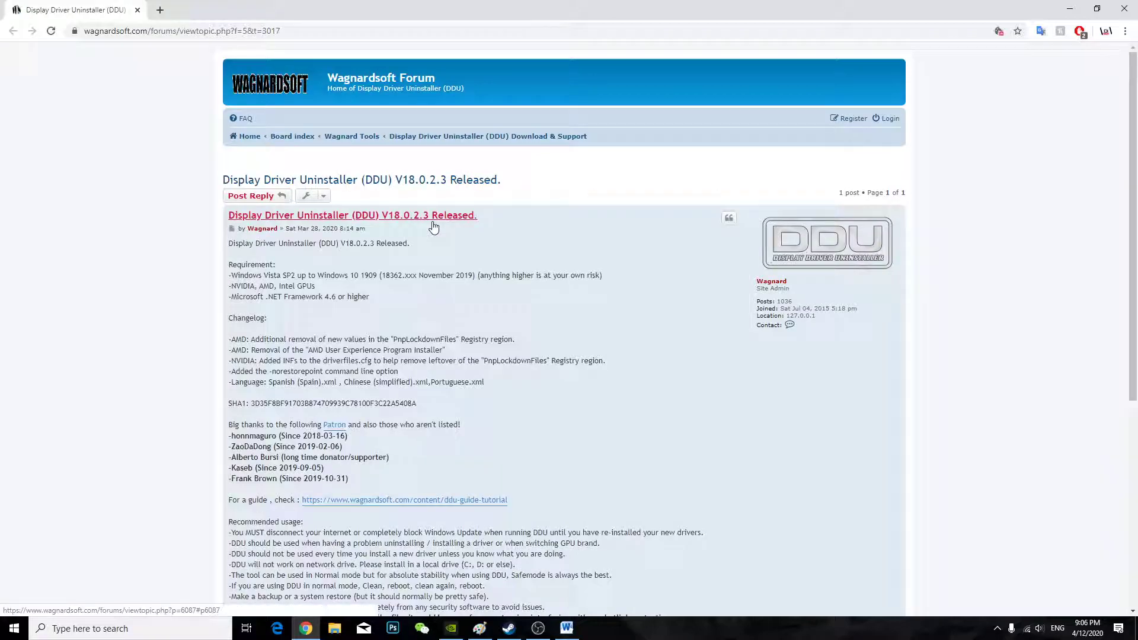
scroll(462, 265, "down", 3)
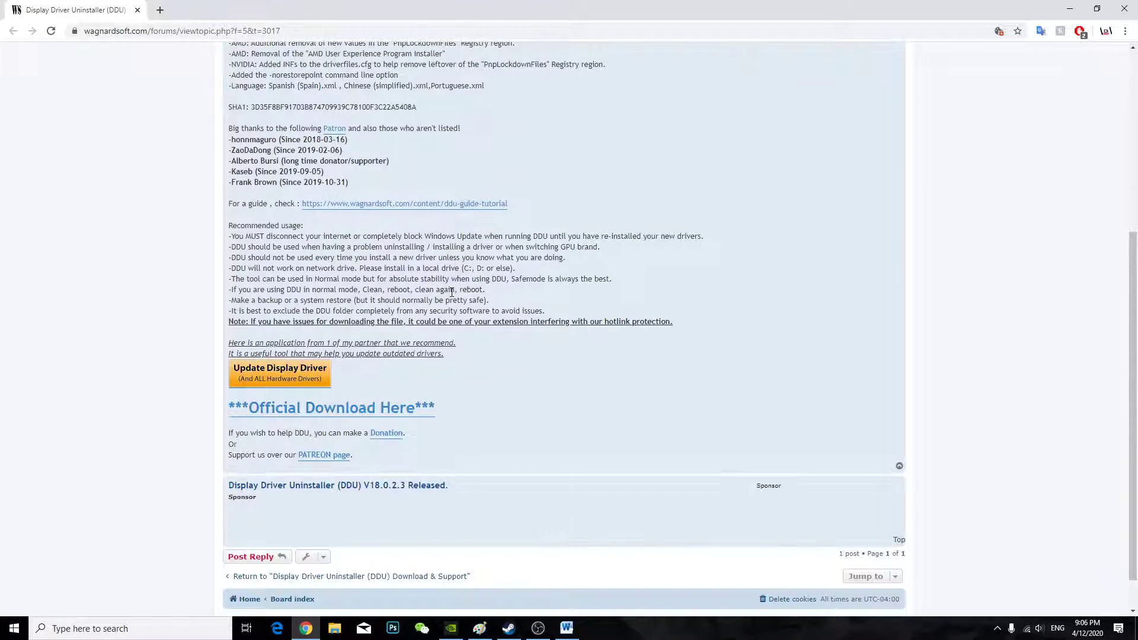
Step: Download DDU V18.0.2.3 from the official link, keep it and open the file
left_click(334, 408)
left_click(207, 602)
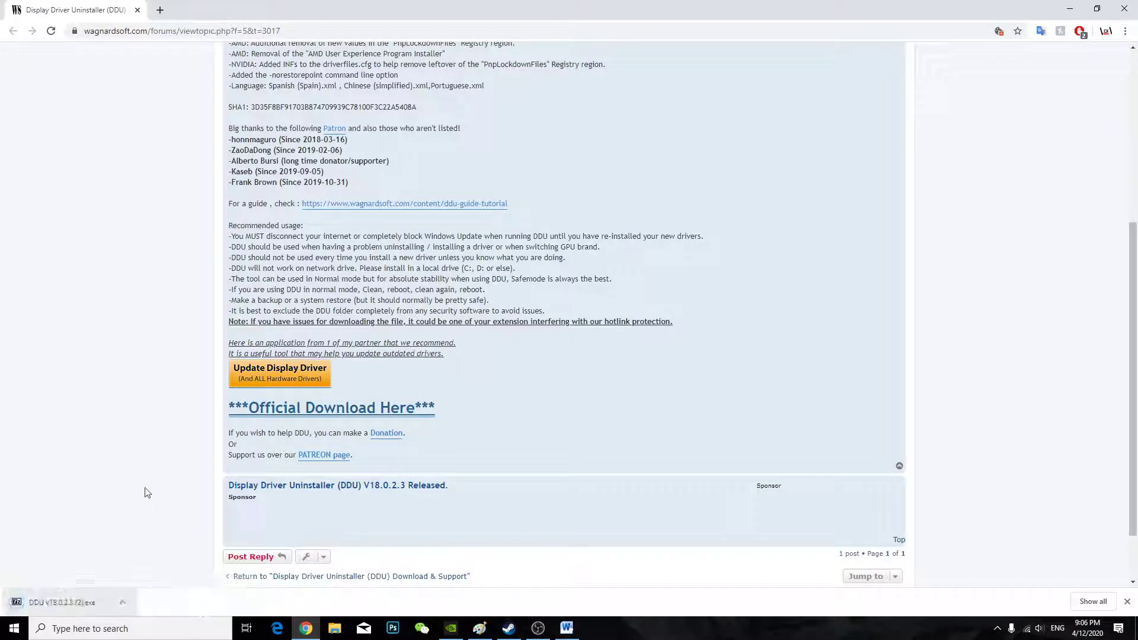
left_click(60, 603)
Step: Run the DDU self-extracting archive, dismiss the 7-Zip prompt and minimise Chrome
left_click(634, 327)
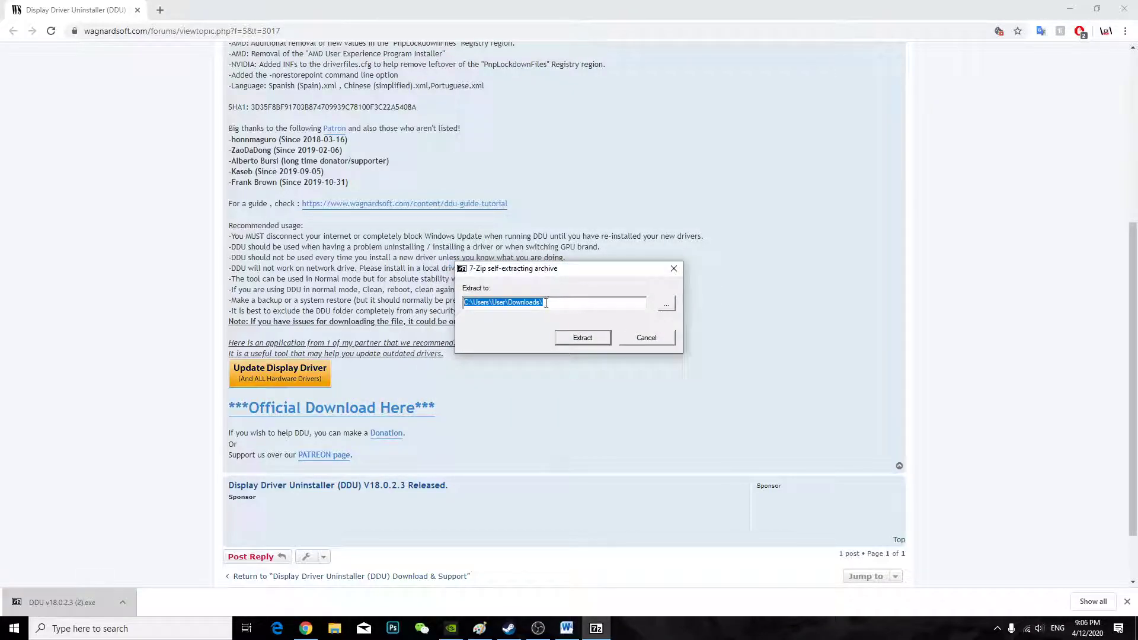
left_click(674, 269)
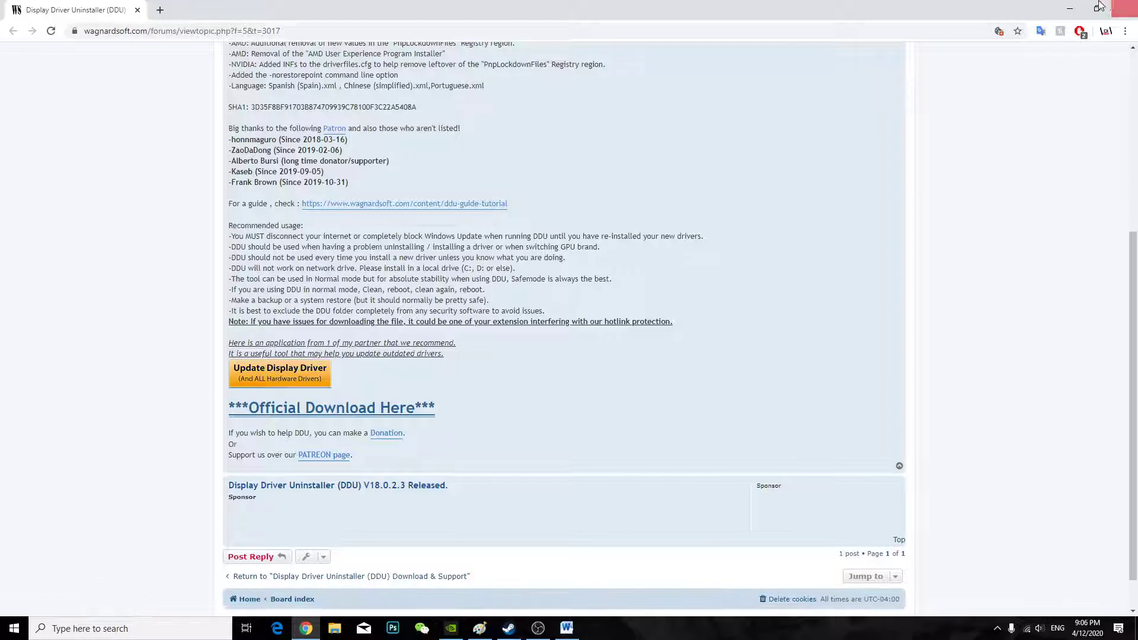
left_click(1070, 8)
Step: Launch DDU from its extracted folder in New folder and dismiss the Safe Mode warning
left_click(1072, 7)
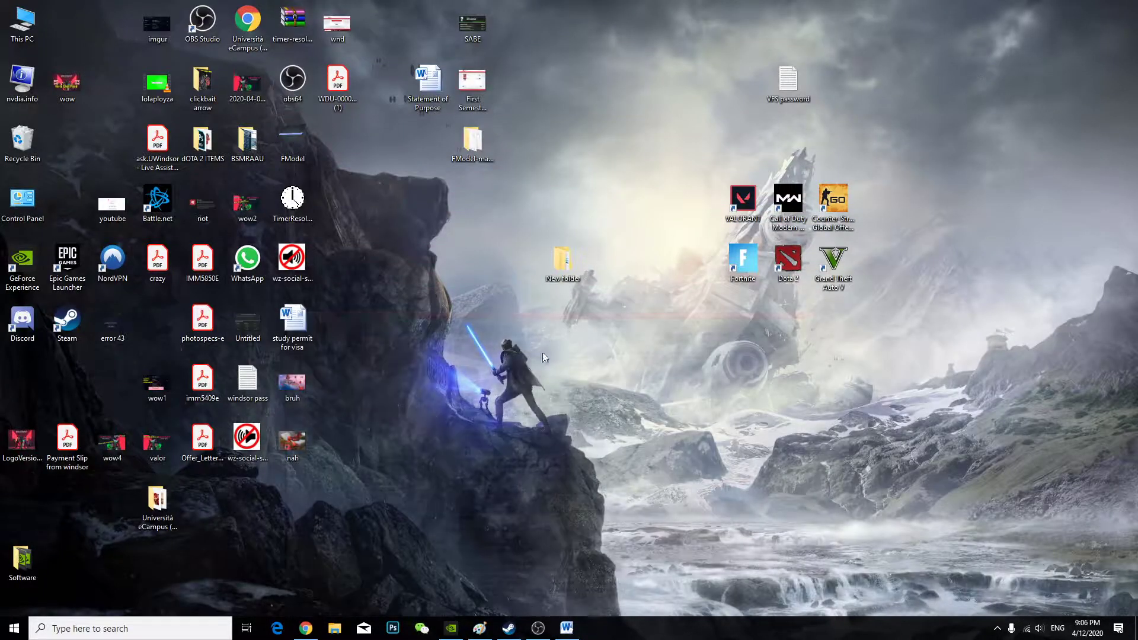
double_click(562, 261)
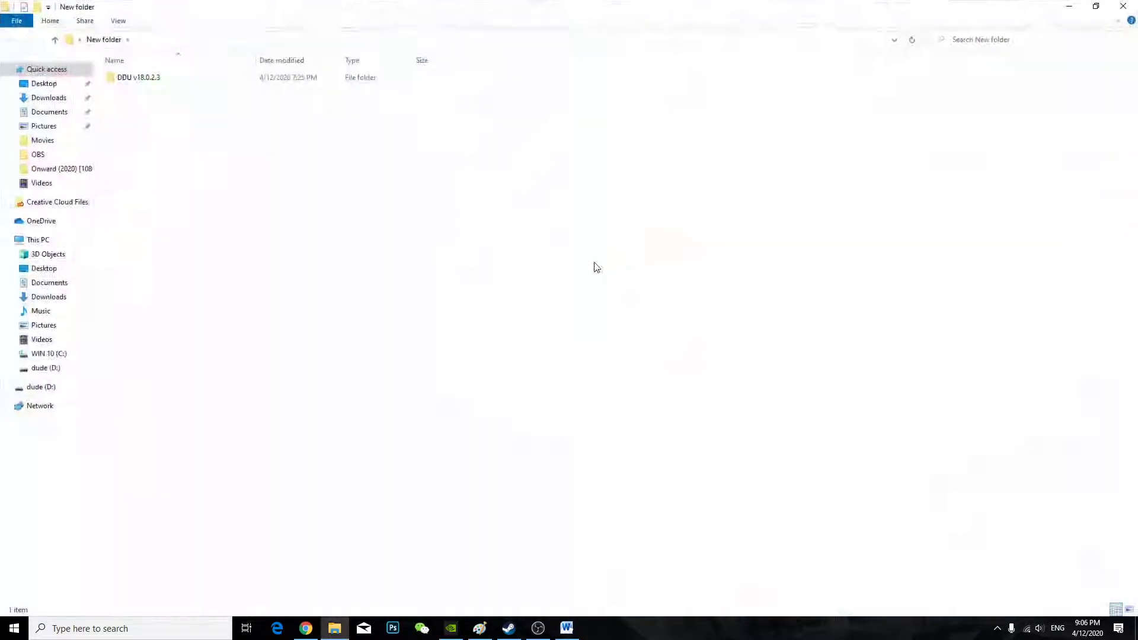
double_click(128, 79)
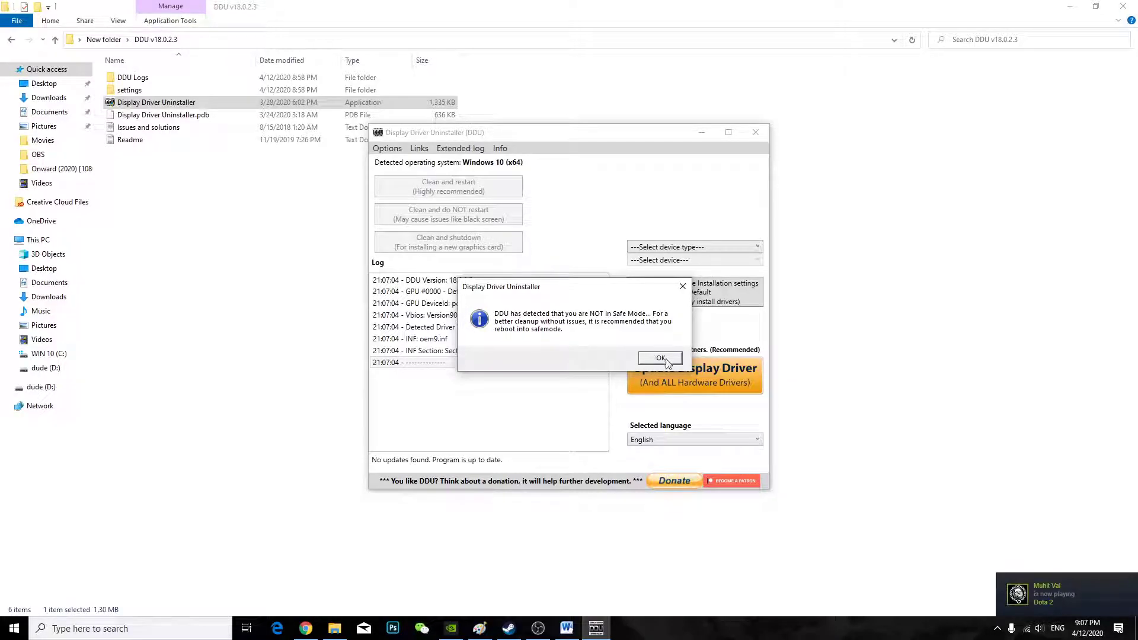
left_click(660, 360)
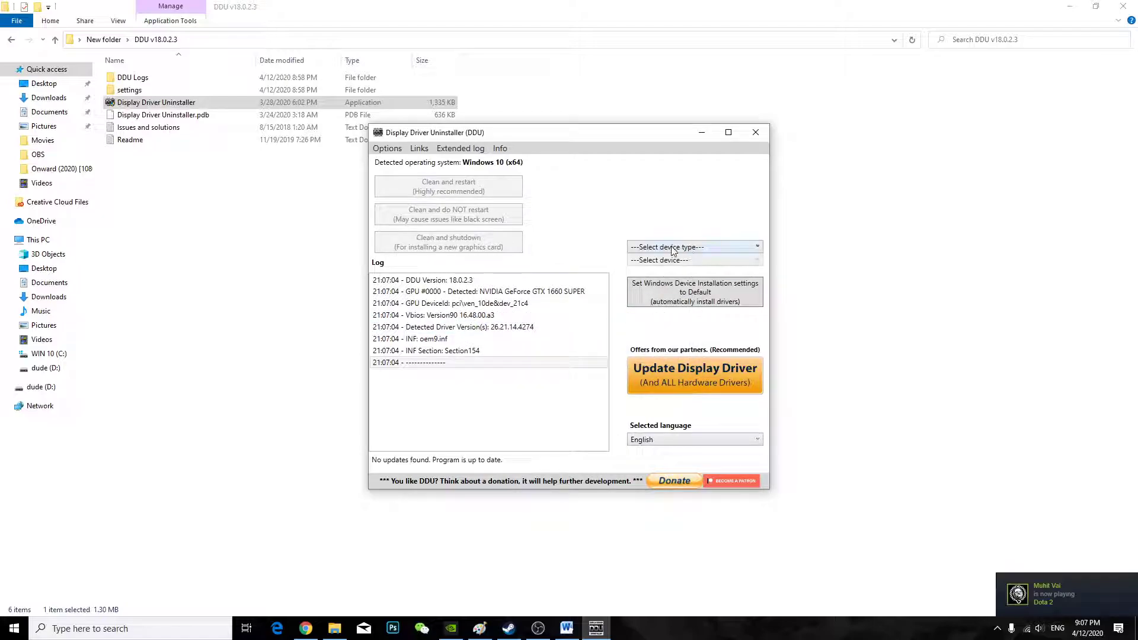
Step: Set the device type to GPU, then close DDU and its folder window
left_click(693, 248)
left_click(644, 285)
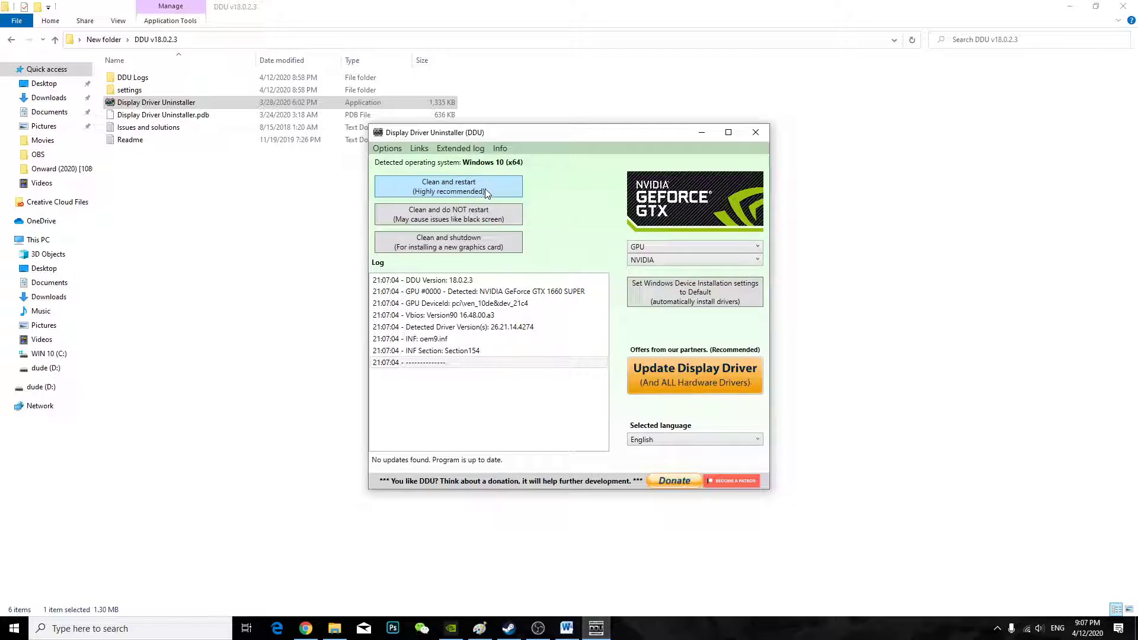
left_click(756, 132)
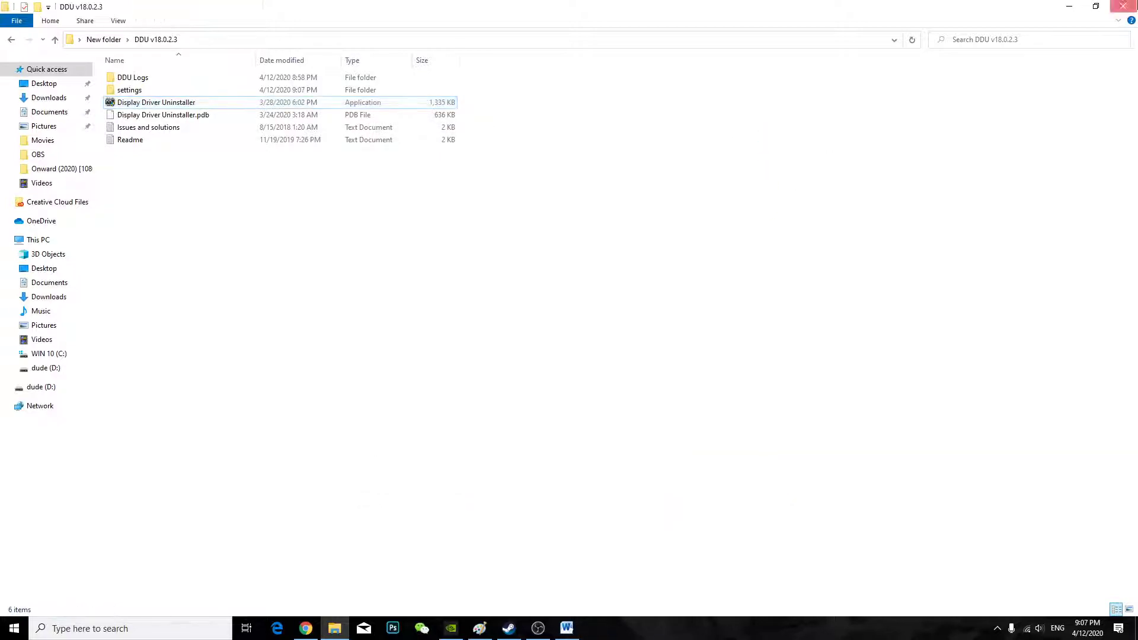
left_click(1121, 7)
Step: Refresh the desktop twice, then restore the Word instructions from the taskbar
right_click(626, 200)
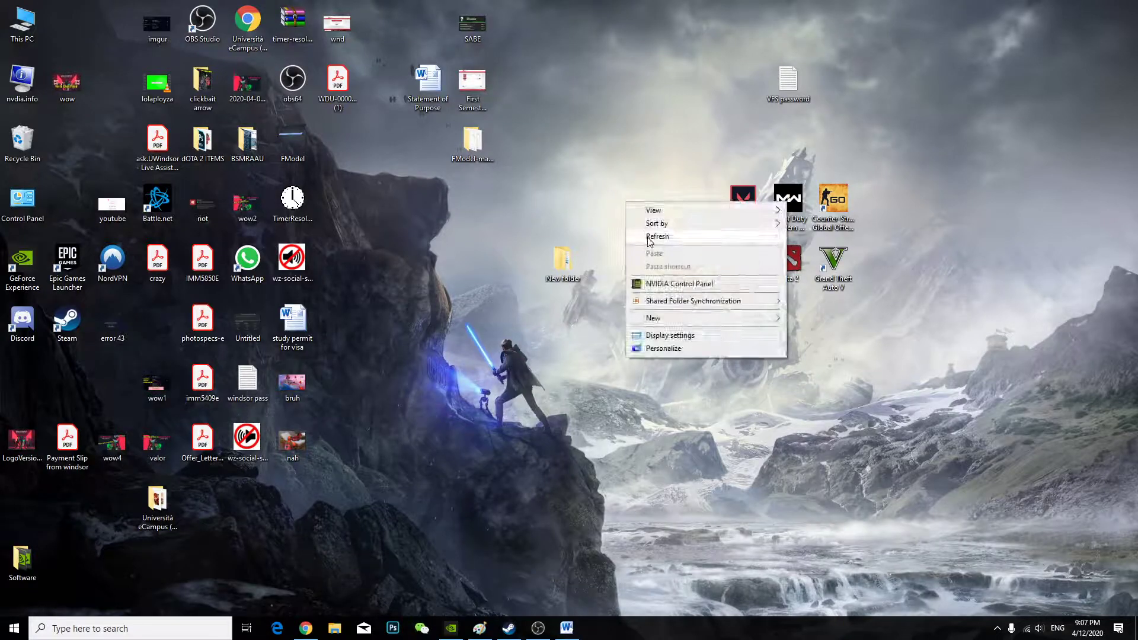
left_click(653, 238)
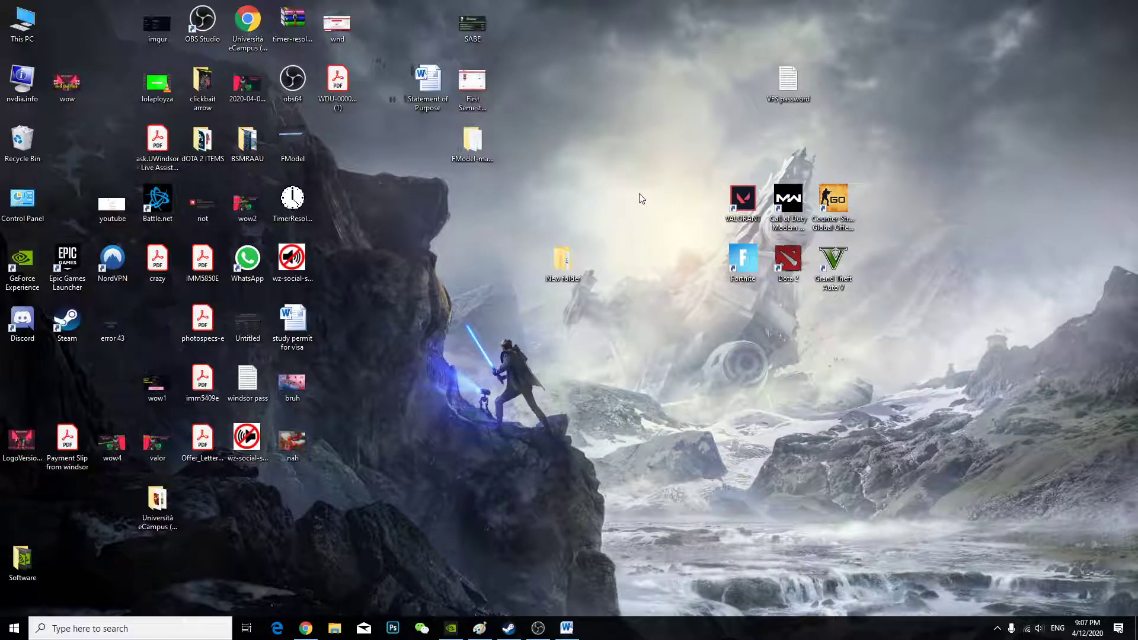
right_click(640, 198)
left_click(661, 232)
left_click(566, 629)
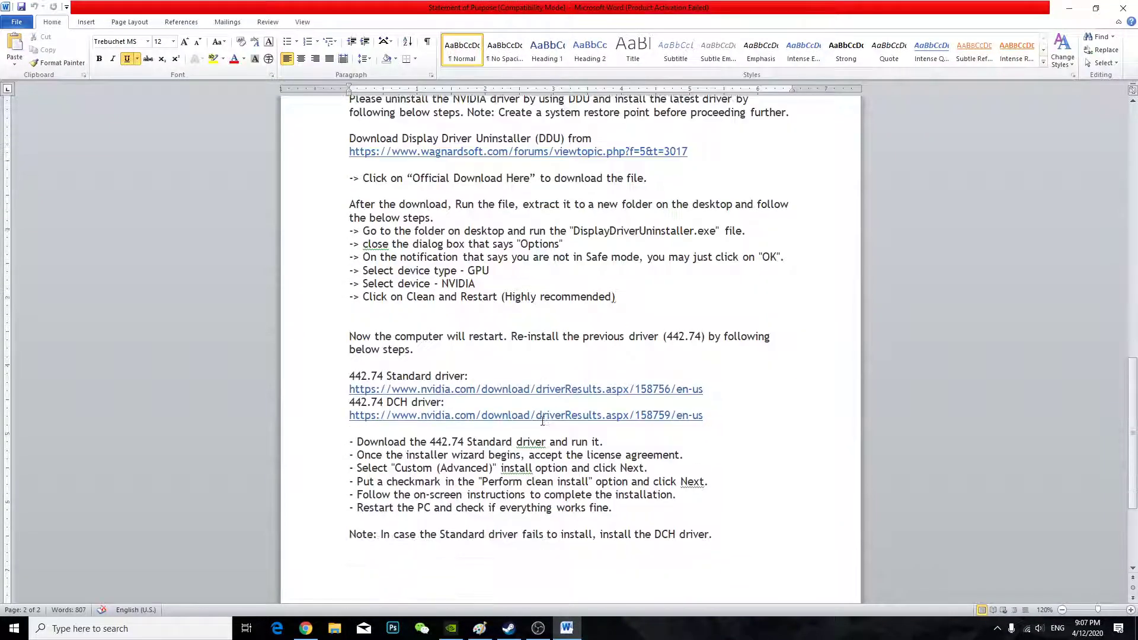
Step: Select the 442.74 Standard driver heading in the instructions
left_click_drag(349, 377, 383, 375)
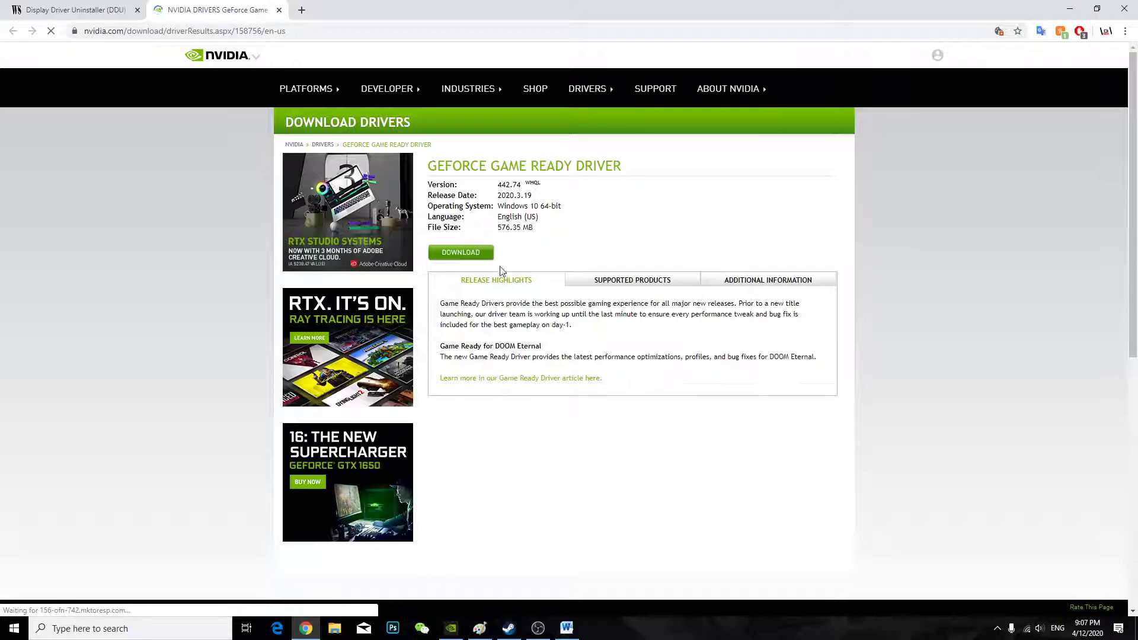
Step: Return to the instructions and highlight the Custom (Advanced) install step
left_click(1063, 6)
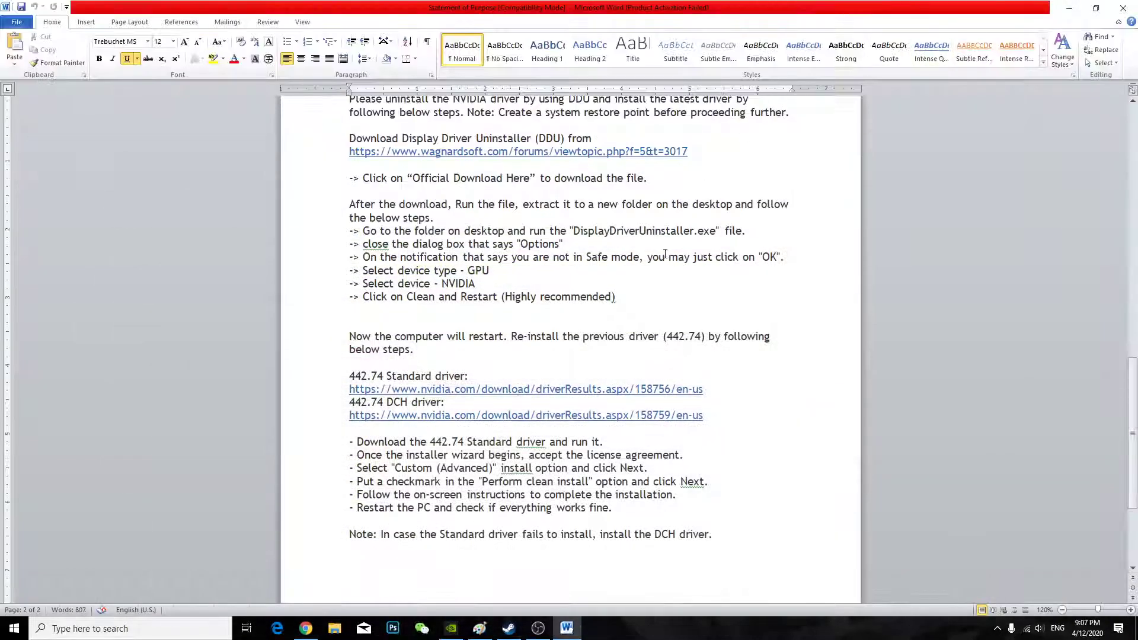
scroll(514, 394, "down", 2)
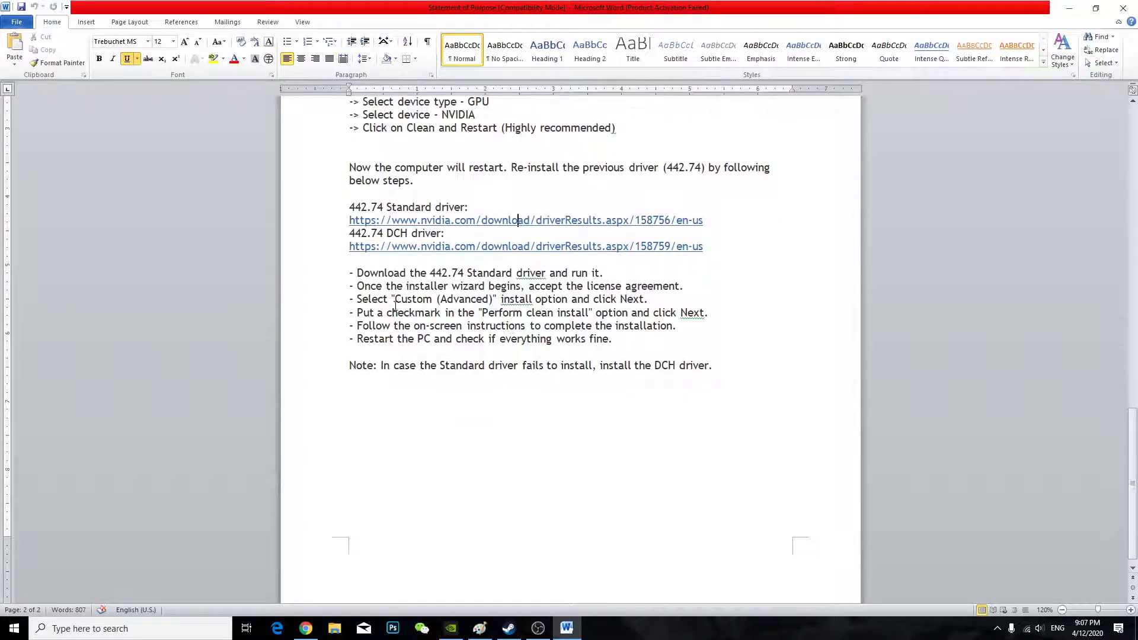
left_click(356, 272)
left_click_drag(349, 298, 569, 299)
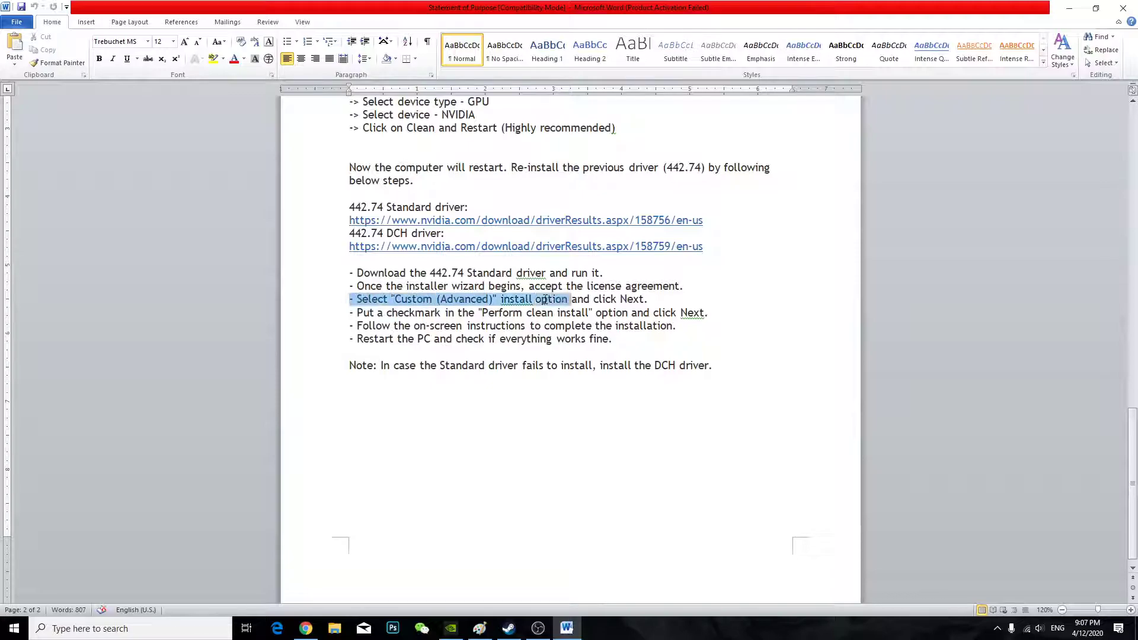
left_click(329, 318)
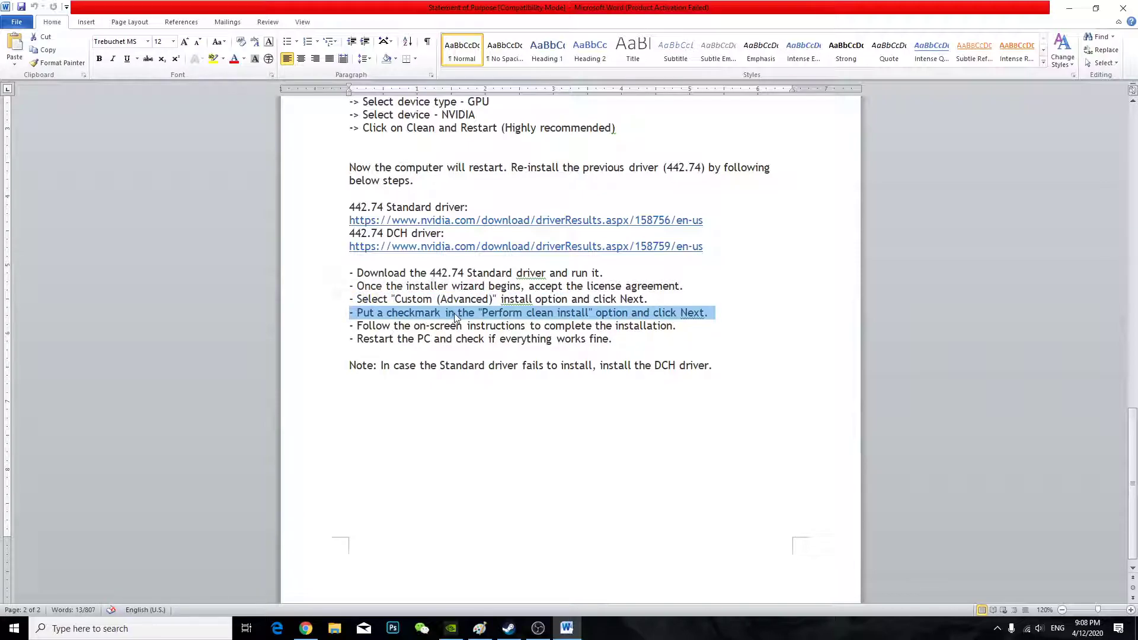
Step: Highlight the words Perform clean install, then close the instructions document
left_click(478, 313)
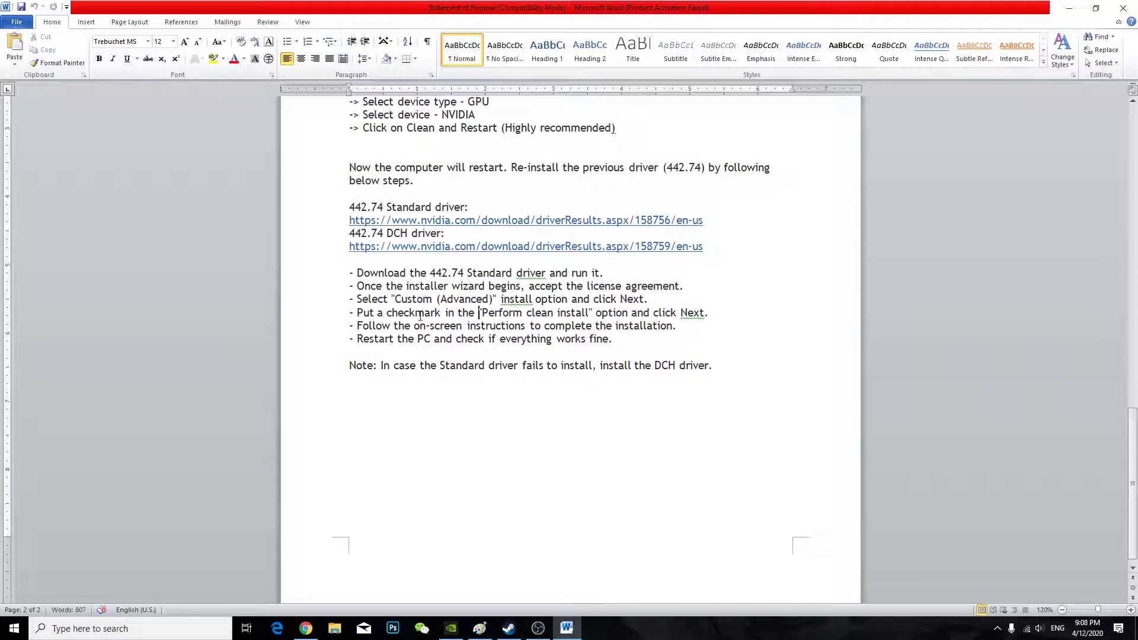
triple_click(480, 313)
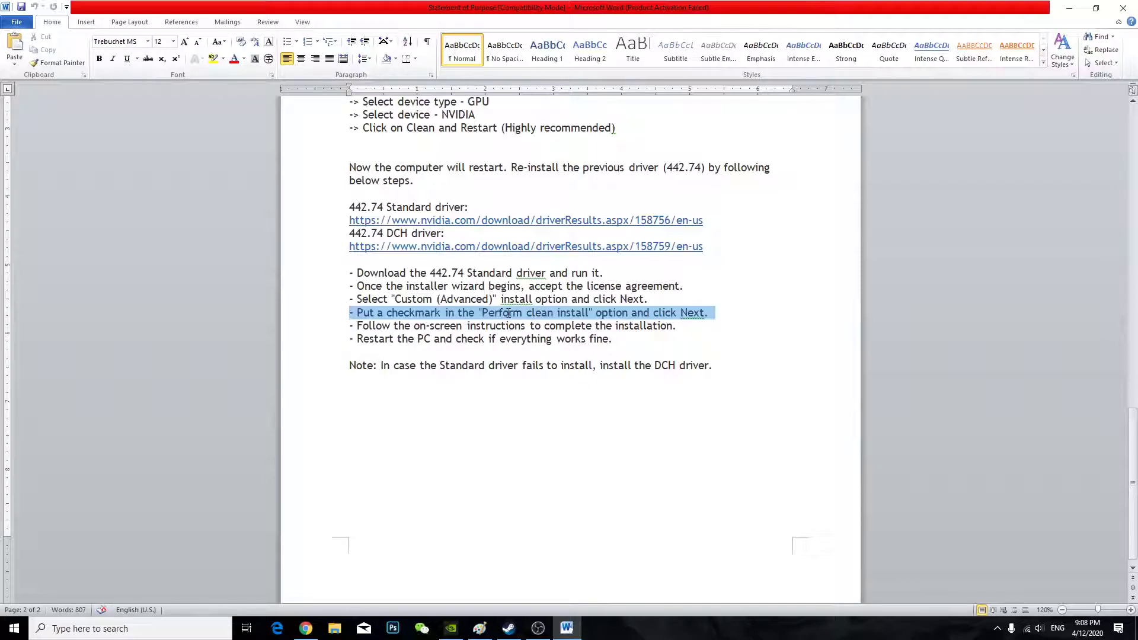
left_click(629, 316)
left_click_drag(481, 313, 583, 313)
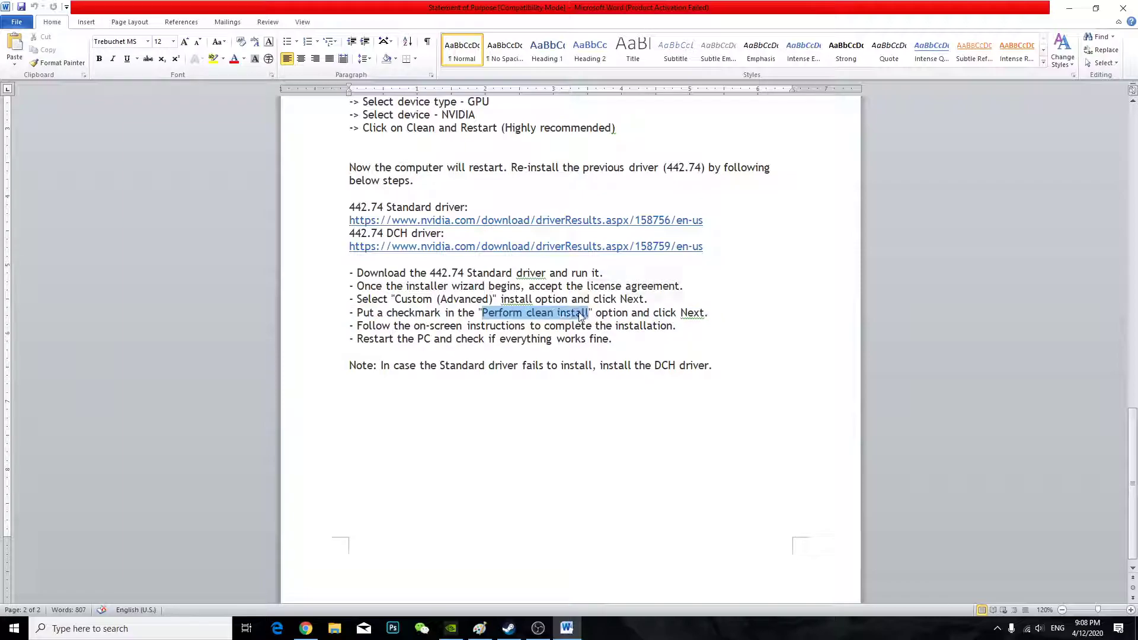
left_click_drag(583, 314, 582, 314)
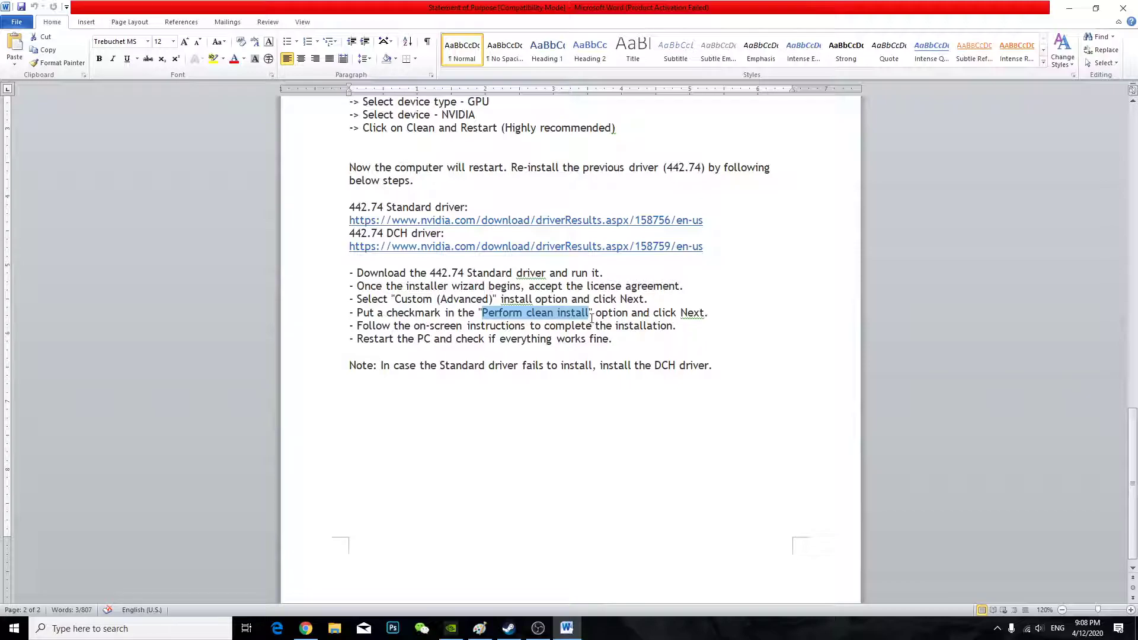
left_click(1122, 8)
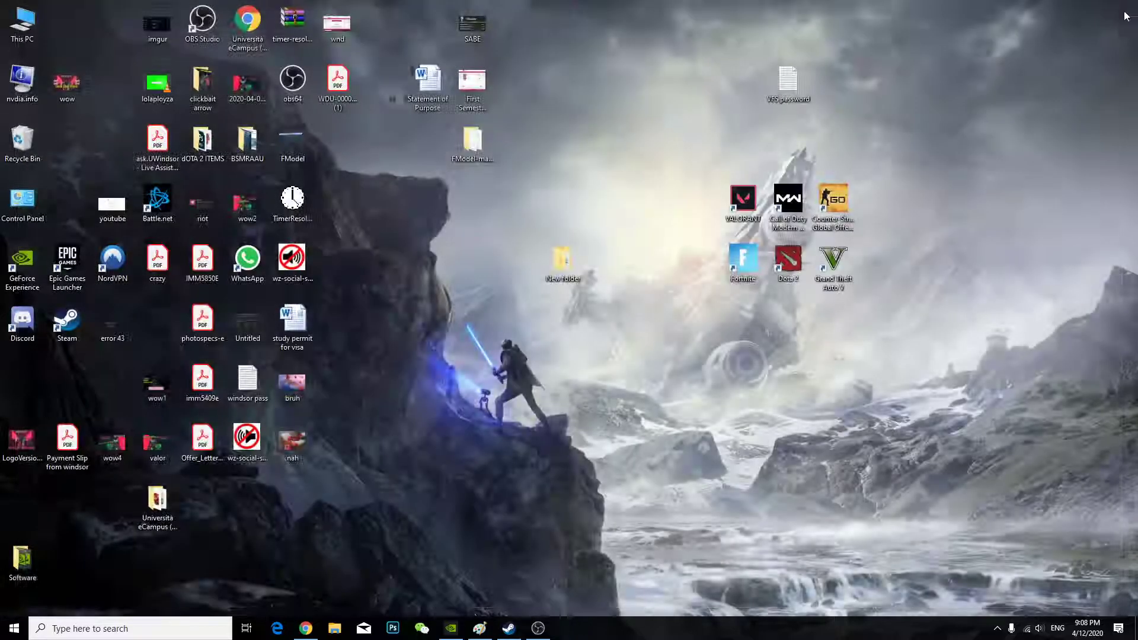
right_click(637, 88)
left_click(673, 171)
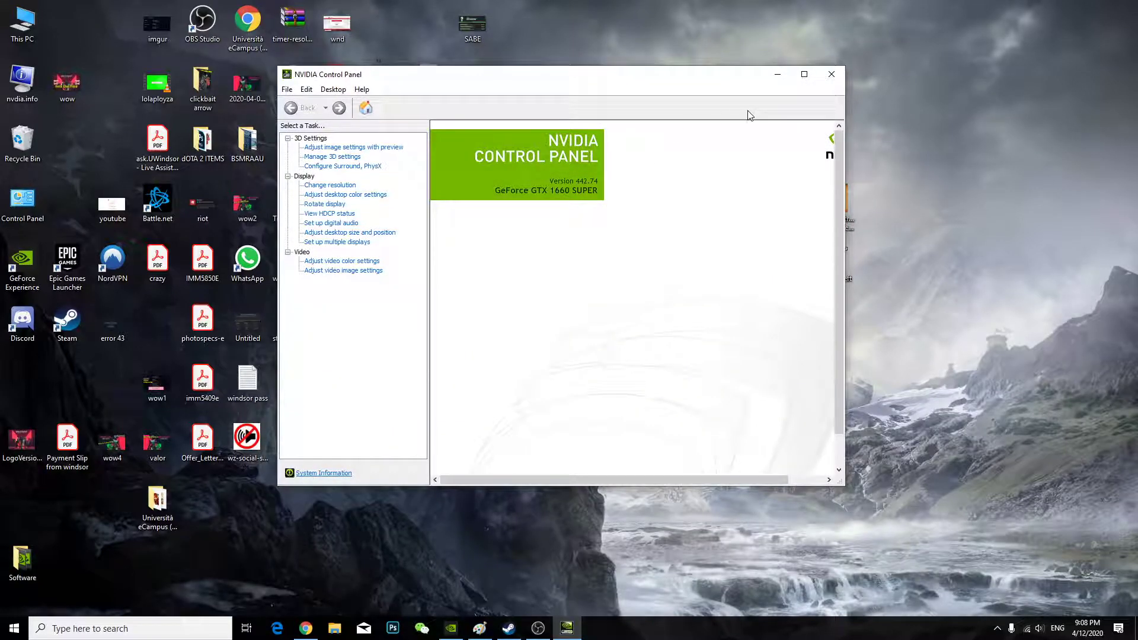
left_click(831, 73)
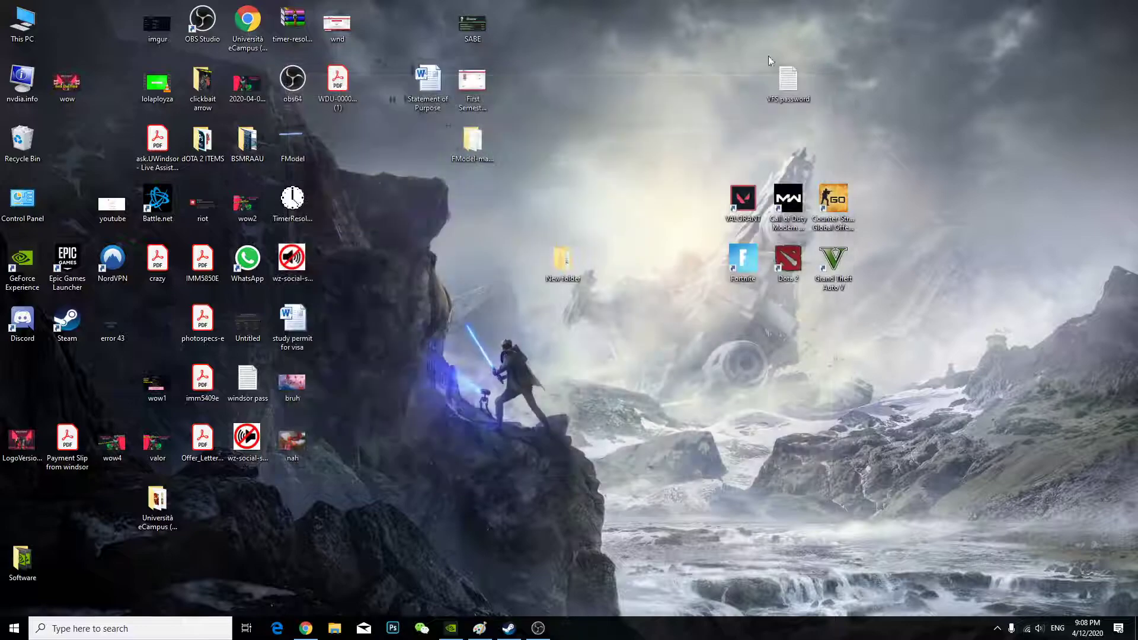
right_click(617, 58)
left_click(645, 83)
right_click(620, 51)
left_click(653, 86)
right_click(623, 49)
left_click(653, 85)
right_click(600, 28)
left_click(631, 64)
right_click(603, 46)
left_click(632, 83)
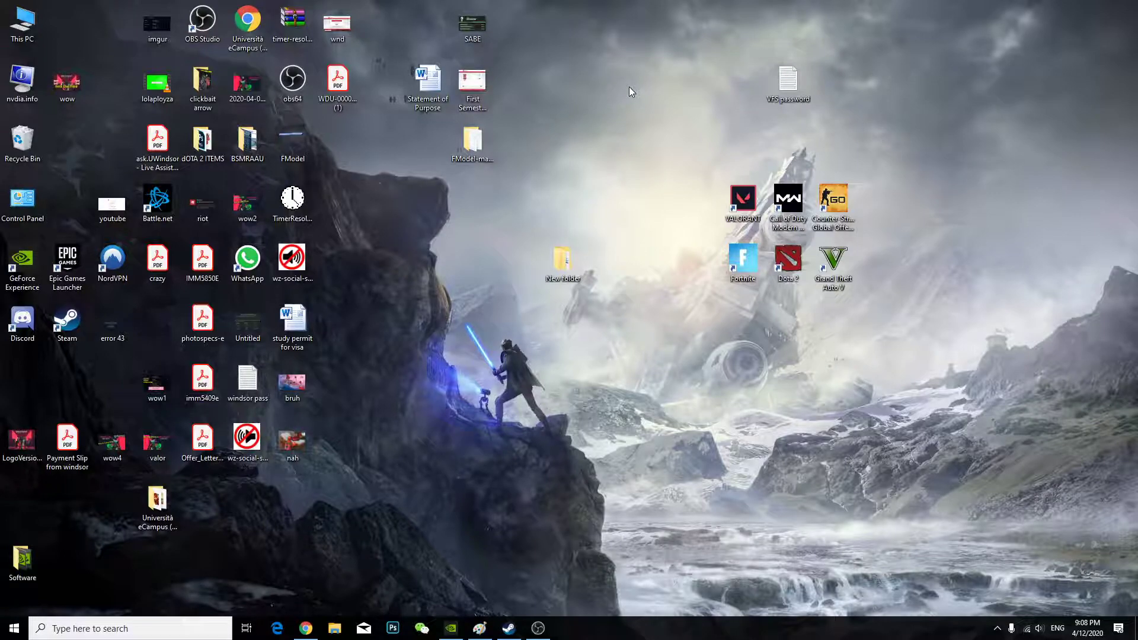